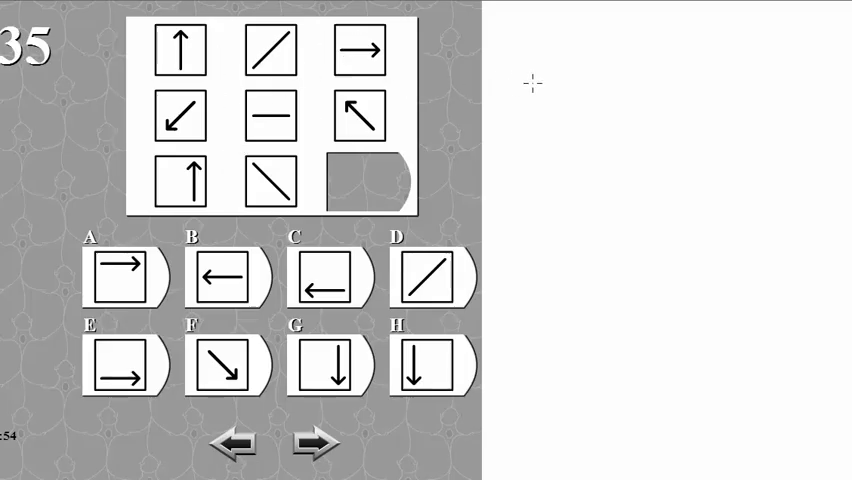
Draw three stacked red circles beside the puzzle, each with a right-pointing arrow
mouse_move(545, 55)
mouse_down()
mouse_move(527, 86)
mouse_move(548, 48)
mouse_move(585, 72)
mouse_move(675, 72)
mouse_move(681, 87)
mouse_up()
mouse_move(544, 131)
mouse_down()
mouse_move(688, 150)
mouse_move(677, 152)
mouse_up()
mouse_move(540, 221)
mouse_down()
mouse_move(532, 266)
mouse_move(550, 220)
mouse_move(686, 246)
mouse_up()
mouse_move(677, 238)
mouse_down()
mouse_move(673, 257)
mouse_move(686, 248)
mouse_up()
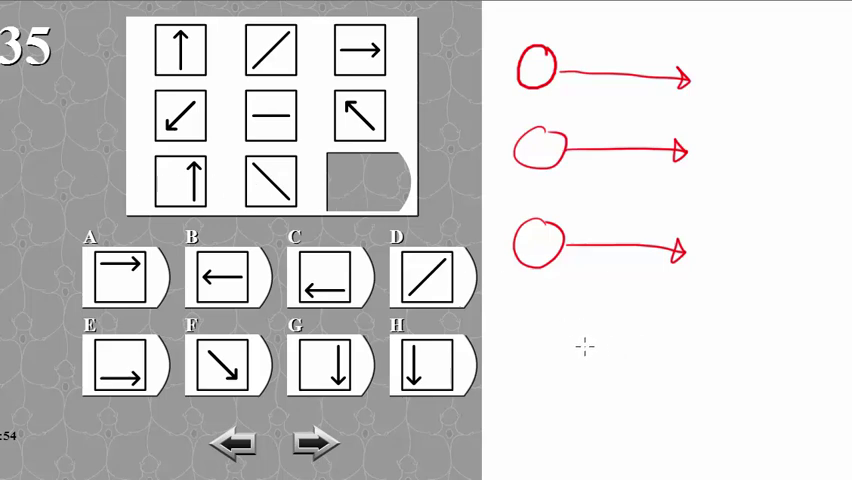
Draw a black diagonal mirror line, trace the top-left up-arrow red, and mark the line's lower end red
drag(592, 336, 626, 301)
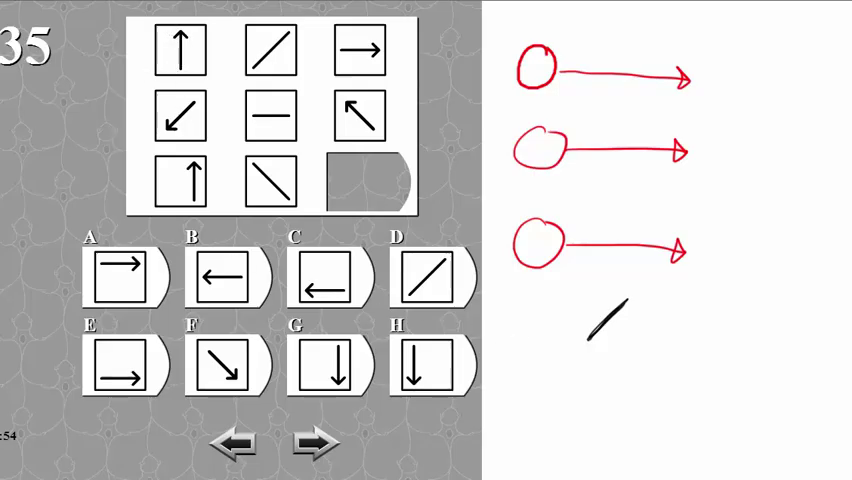
mouse_move(181, 70)
mouse_down()
mouse_move(181, 30)
mouse_move(187, 42)
mouse_up()
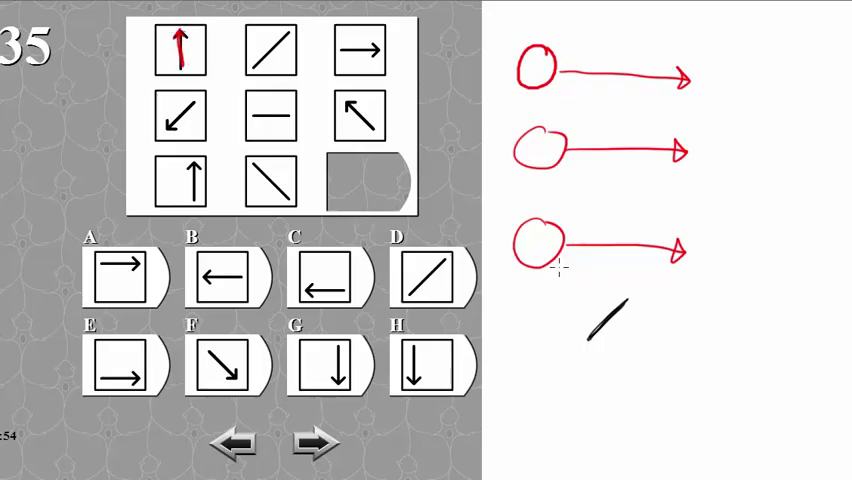
click(609, 338)
Add a red vertical arrow and a green horizontal arrow crossing the mirror line
click(589, 316)
drag(610, 338, 609, 321)
drag(606, 320, 592, 316)
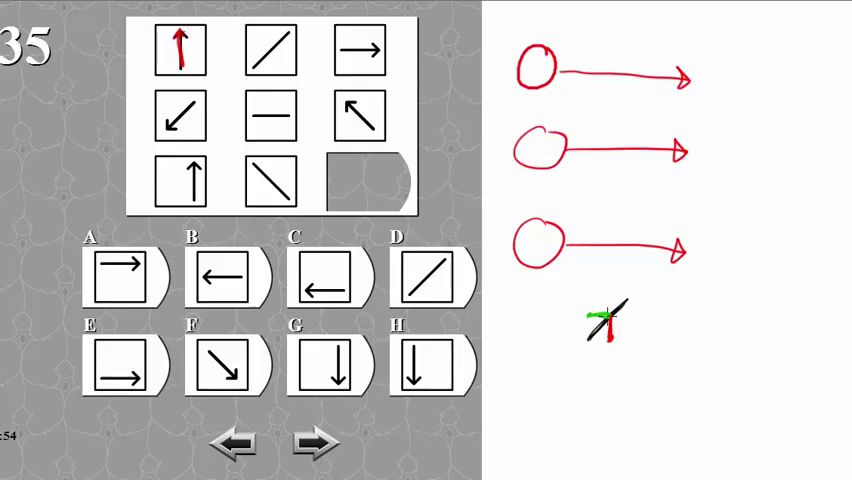
mouse_move(607, 311)
mouse_down()
mouse_move(610, 289)
mouse_move(615, 298)
mouse_up()
drag(610, 316, 632, 315)
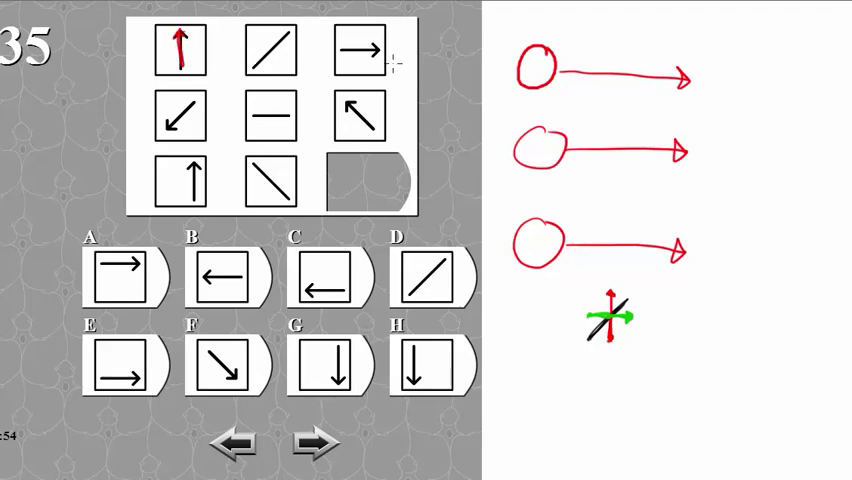
Trace the top-right arrow green, add green and red left arrows in the empty cell, and circle C
drag(340, 48, 384, 50)
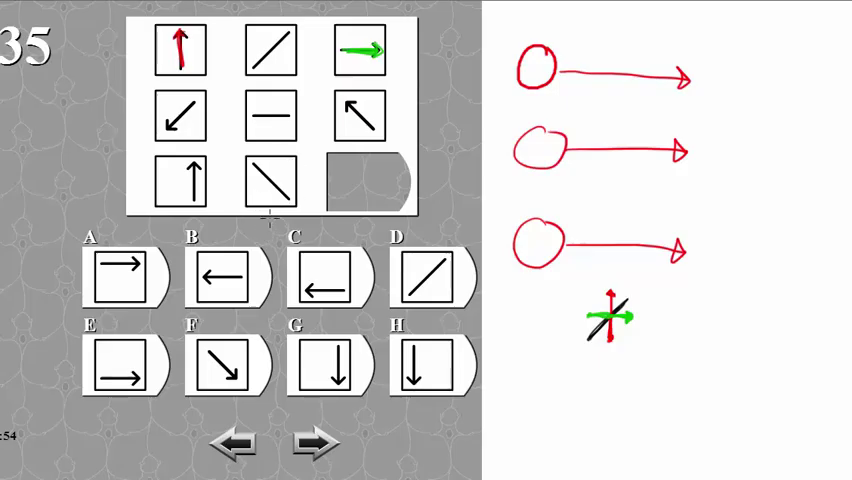
mouse_move(346, 169)
mouse_down()
mouse_move(378, 203)
mouse_move(343, 202)
mouse_up()
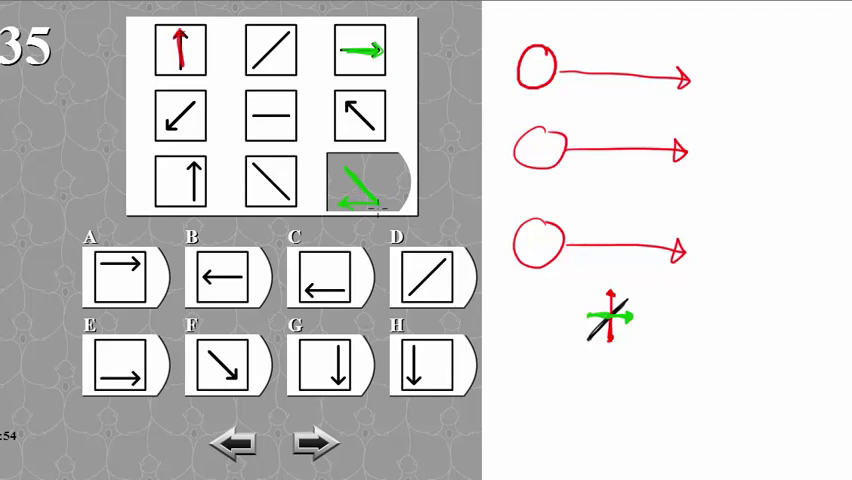
mouse_move(378, 204)
mouse_down()
mouse_move(342, 202)
mouse_move(374, 206)
mouse_move(354, 212)
mouse_up()
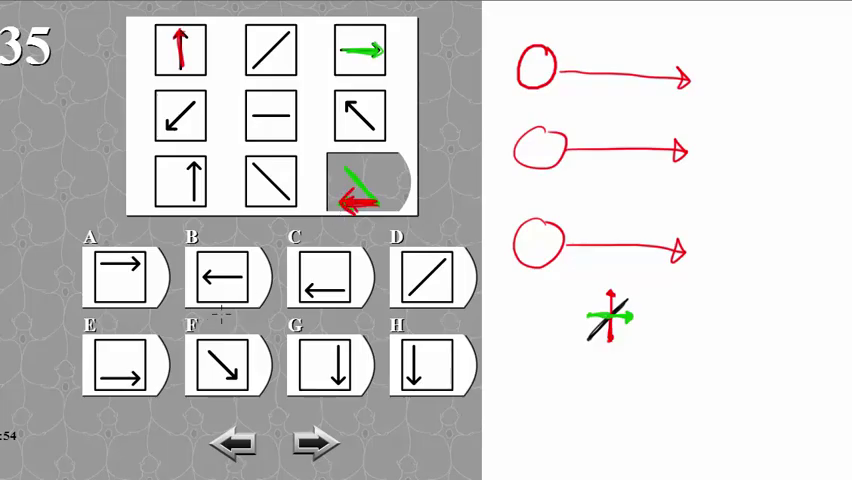
mouse_move(305, 240)
mouse_down()
mouse_move(345, 240)
mouse_move(292, 290)
mouse_move(300, 242)
mouse_up()
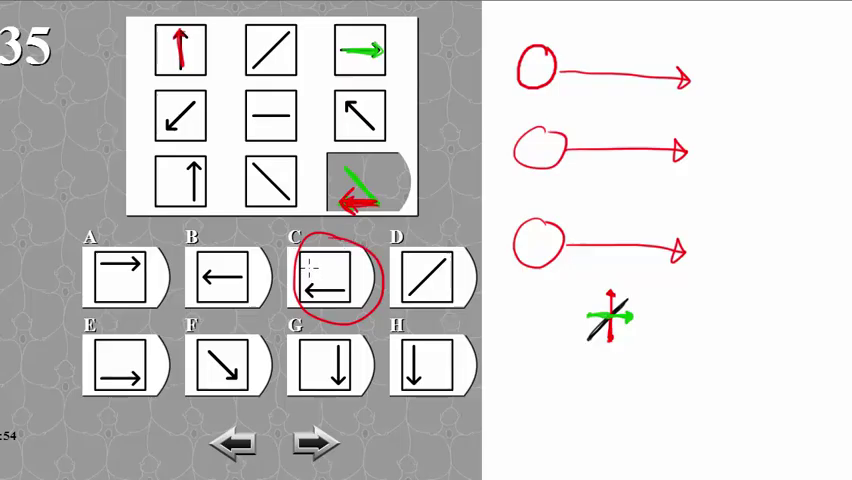